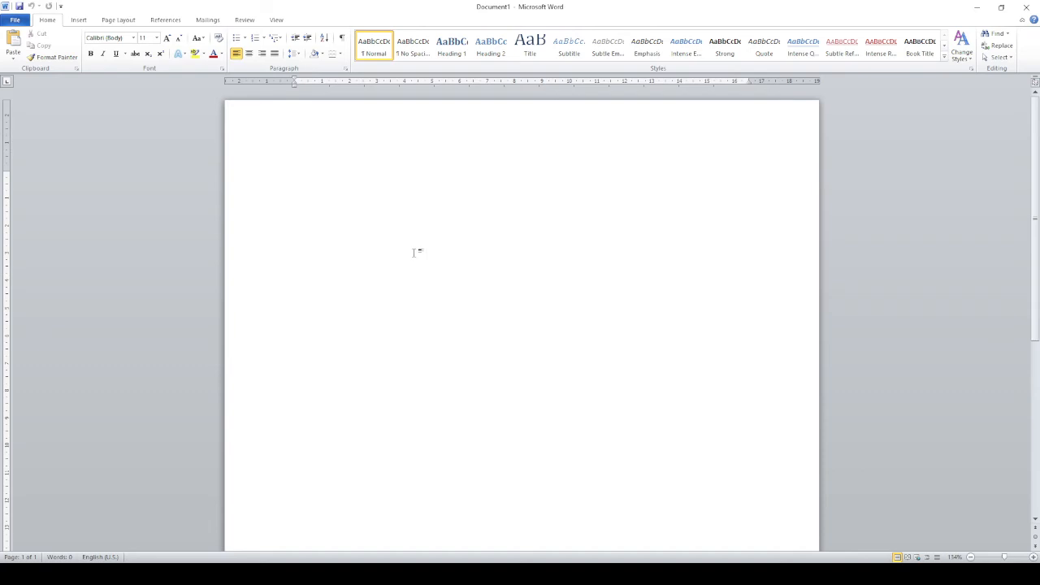
Step: Enter "Title" on its own line and start a paragraph below with "The quick brown fox jumps over the lazy dog"
text(Title)
key(Return)
text(The quick br)
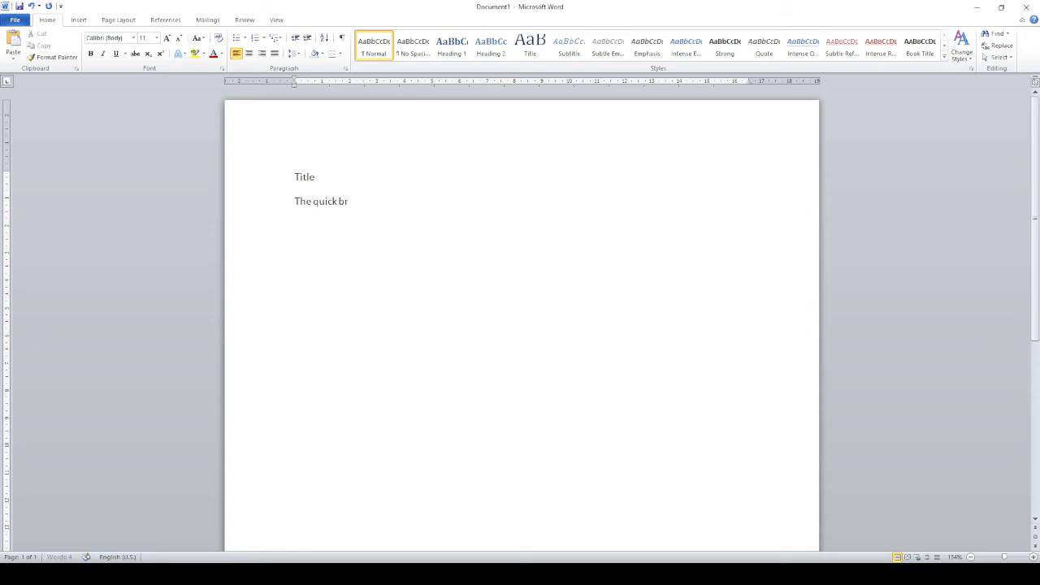
text(own fox jumps over the lazy dog.  The quick brown fox jumps over the laz)
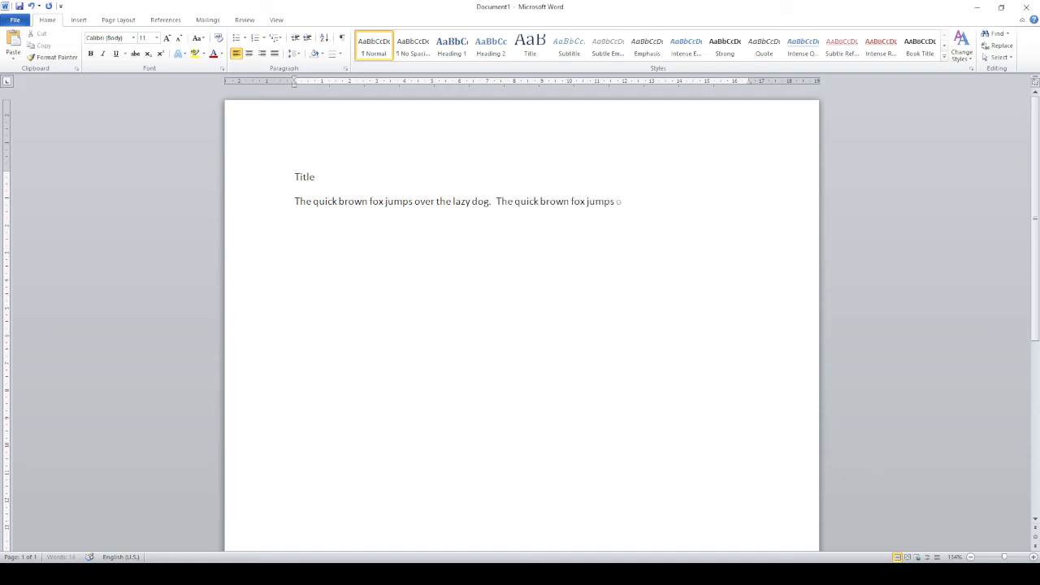
text(y dog.  the quick brown fox jump)
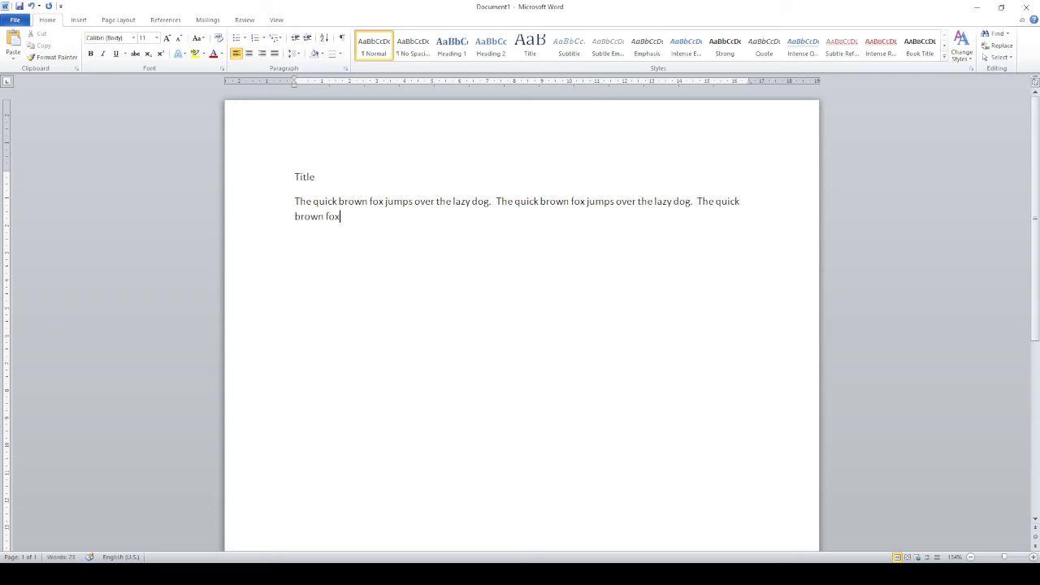
text(s jumps)
Step: Add a third sentence reading "The quick brown fox jumps over the lazy dog near the bank of the river."
key(BackSpace)
key(BackSpace)
key(BackSpace)
key(BackSpace)
key(BackSpace)
text(over the lazy dog ne)
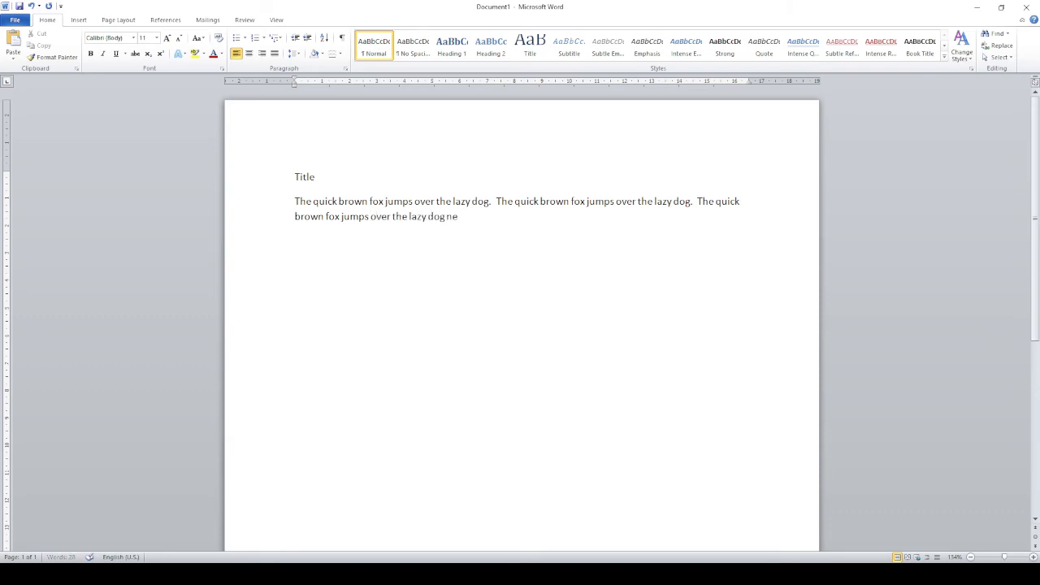
text(ar thea bank)
key(Left)
key(Delete)
key(Right)
key(Right)
text(of the river.  The quick brow)
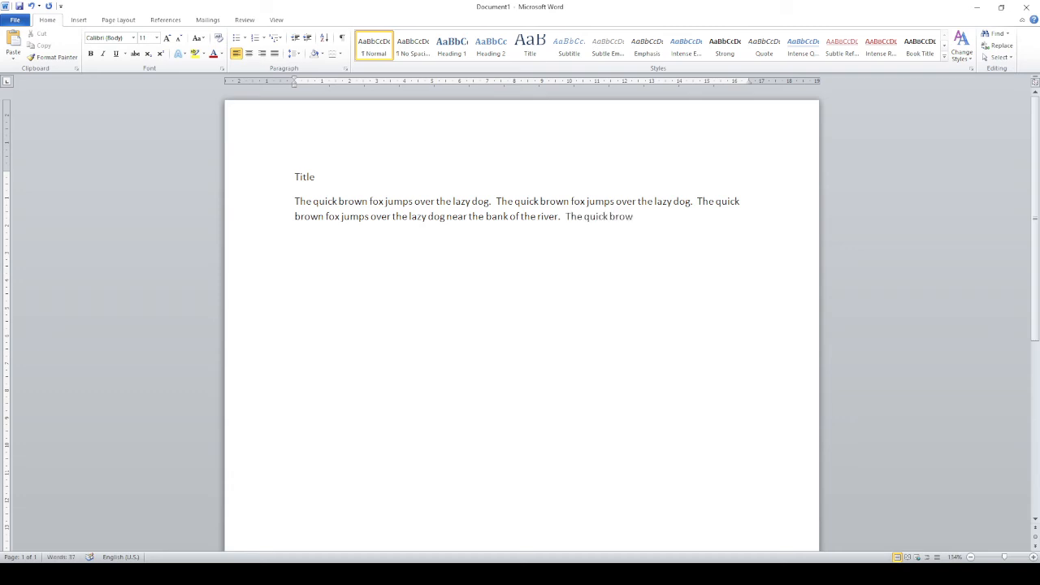
text(n fox jumps ov)
Step: Write "The quick brown fox jumps over the lazy dog near the bank of the river." again as the paragraph's fourth sentence
key(BackSpace)
key(BackSpace)
text(ver the)
key(BackSpace)
key(BackSpace)
key(BackSpace)
key(BackSpace)
key(BackSpace)
key(BackSpace)
key(BackSpace)
drag(1005, 558, 1011, 558)
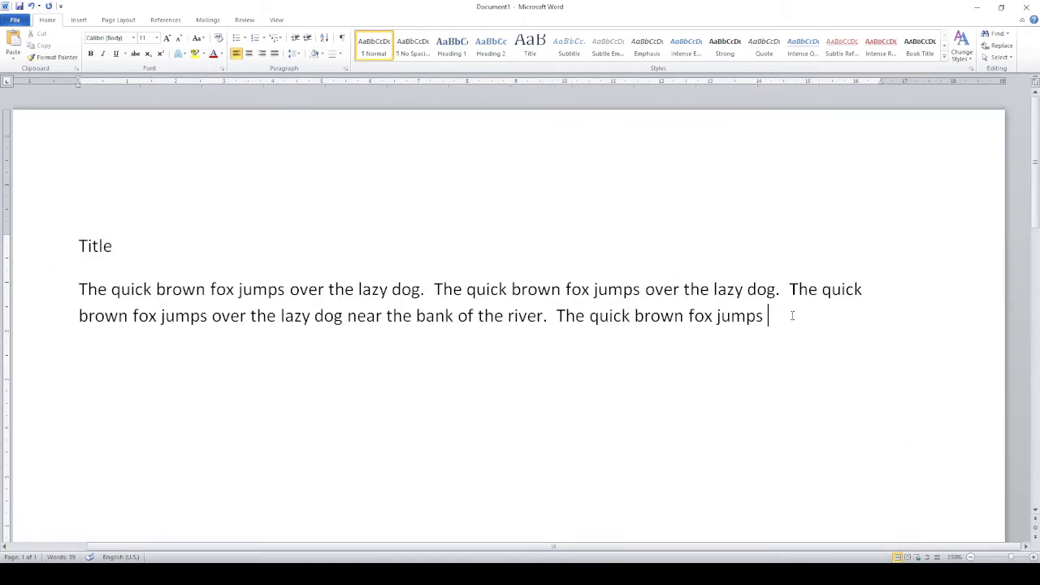
text(over the lazy dog near the ban)
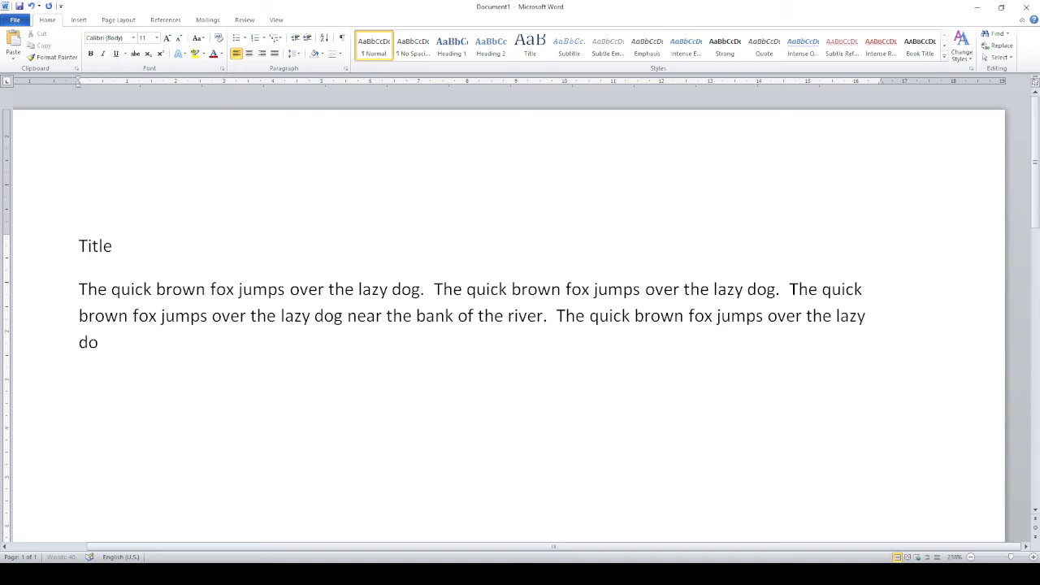
text(k of)
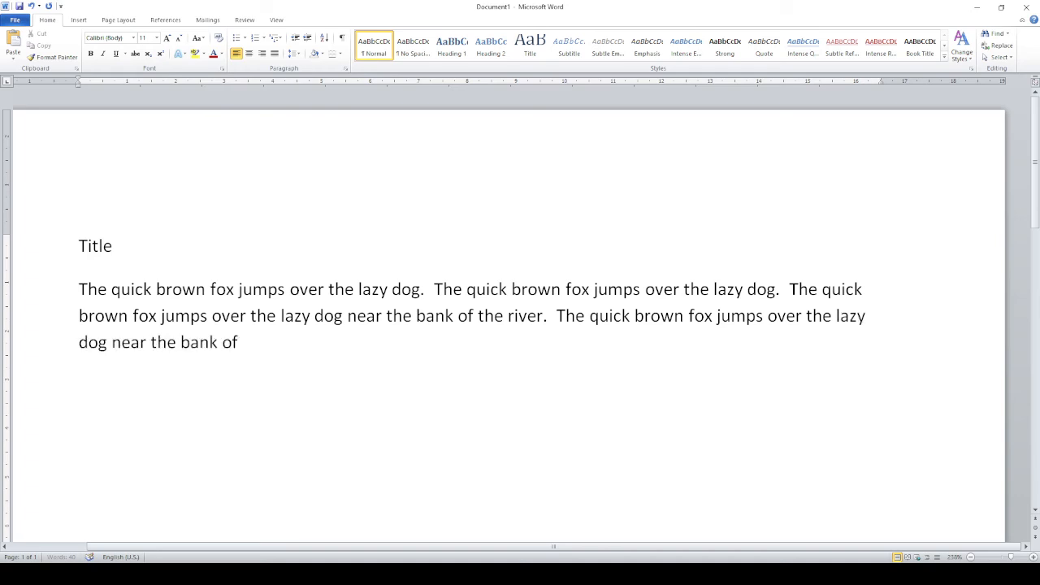
text( the river.  The quick brown fox jumps over th)
Step: Append a fifth sentence, "The quick brown fox jumps over the lazy dog near the bank of the river.", and end the paragraph
key(BackSpace)
key(BackSpace)
text(The quick brown o)
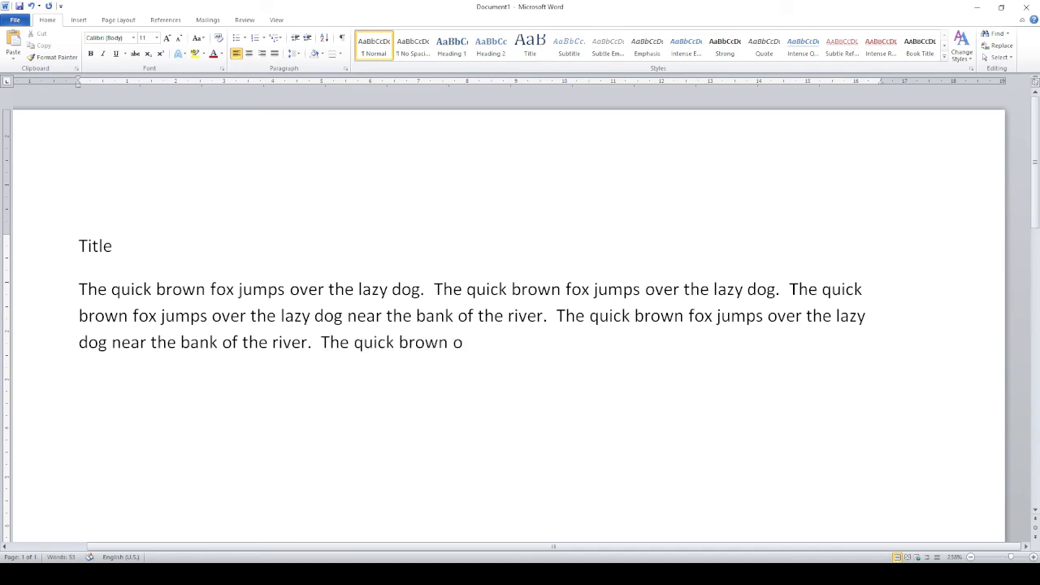
key(BackSpace)
text(fox jumps ove)
key(BackSpace)
text(ver the)
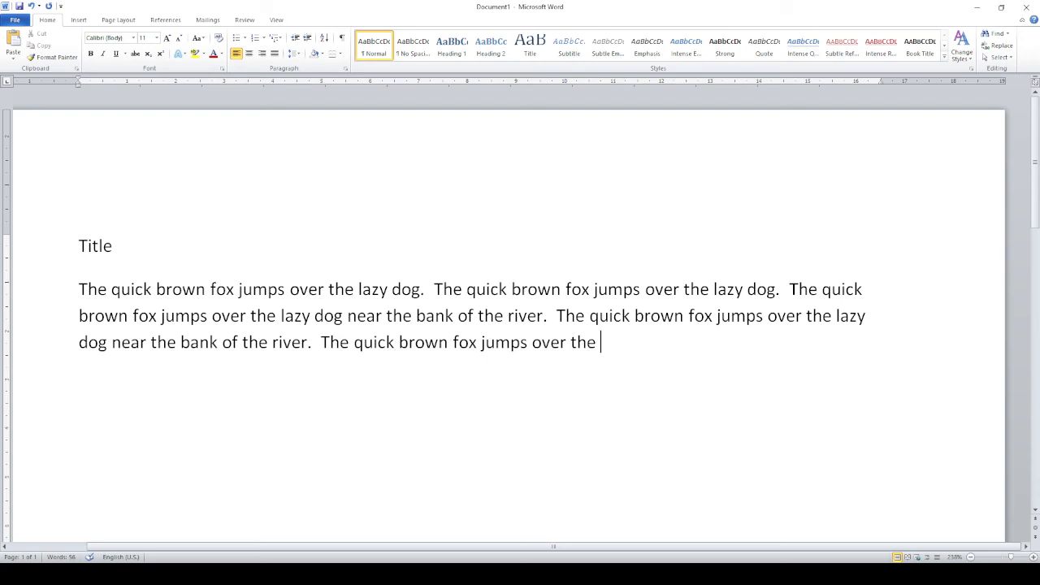
text(lazy dog near the bank of the river.)
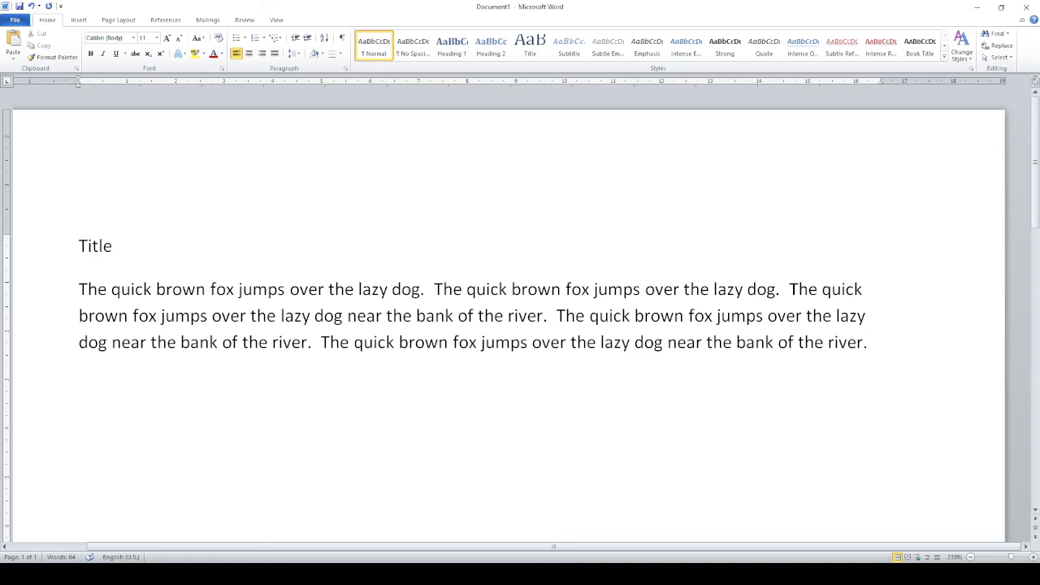
key(Return)
Step: Insert "The quick brown fox jumps over the lazy dog near the bank of the river." just before the fourth sentence
click(558, 315)
scroll(953, 231, down, 3)
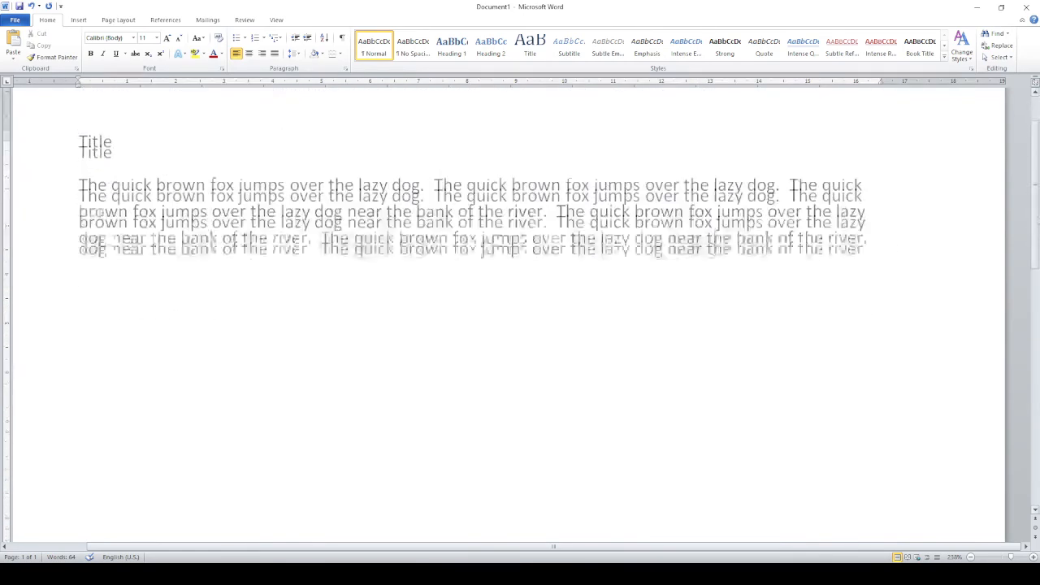
scroll(520, 309, up, 2)
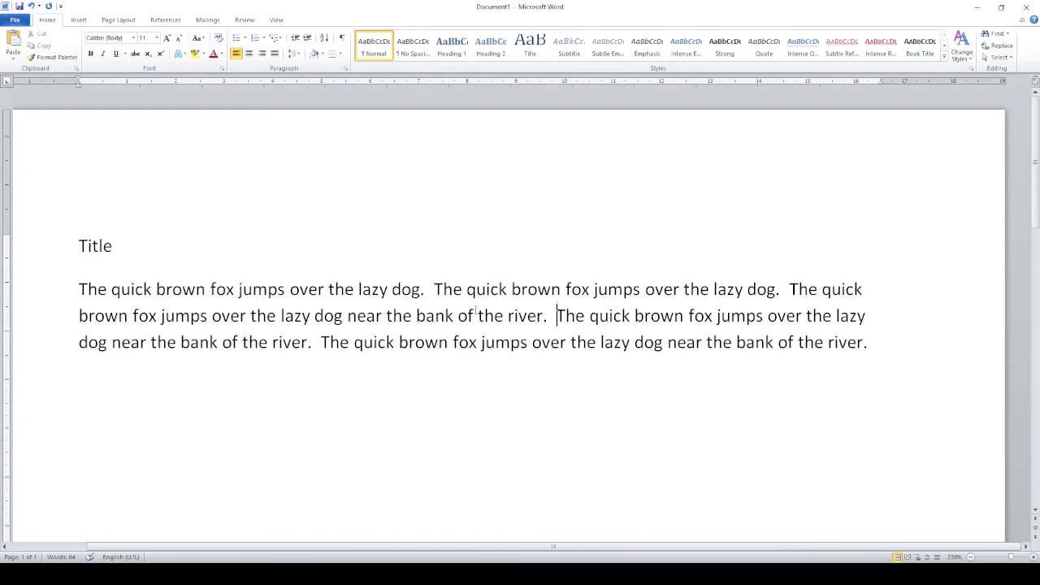
scroll(476, 315, down, 3)
scroll(476, 315, up, 3)
text(The quick )
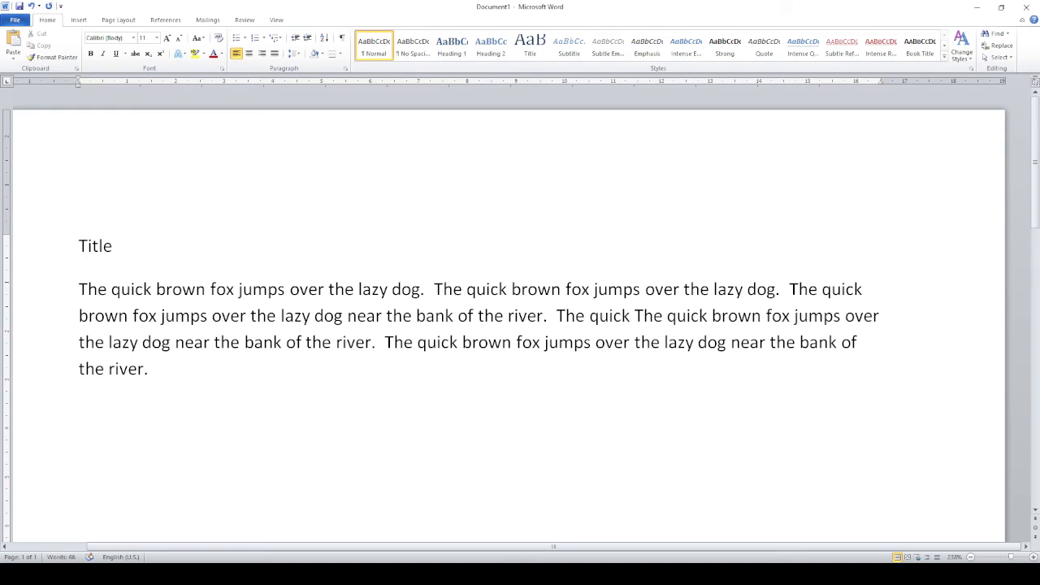
text(brown fox j)
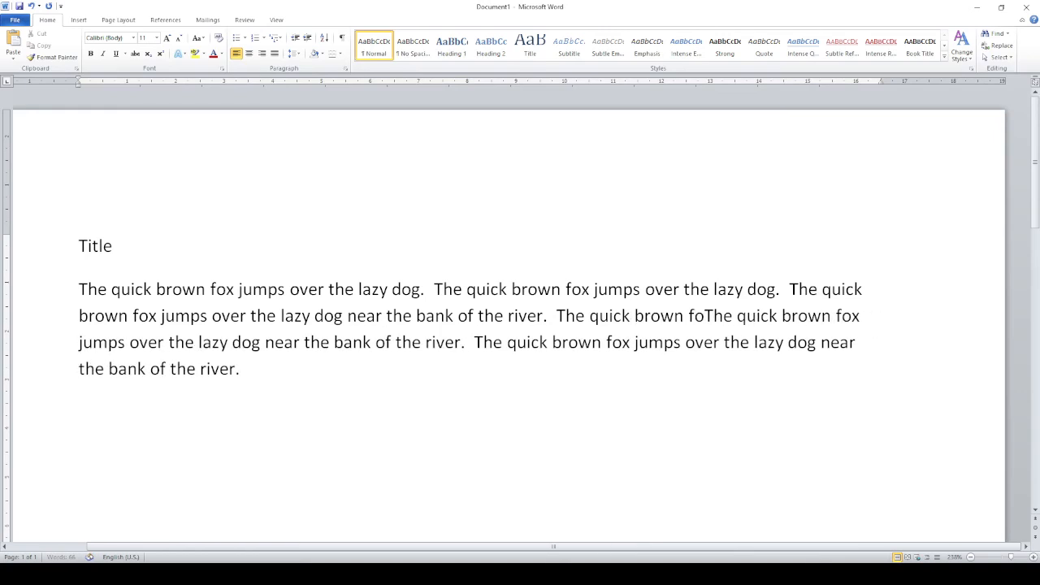
text(umps over)
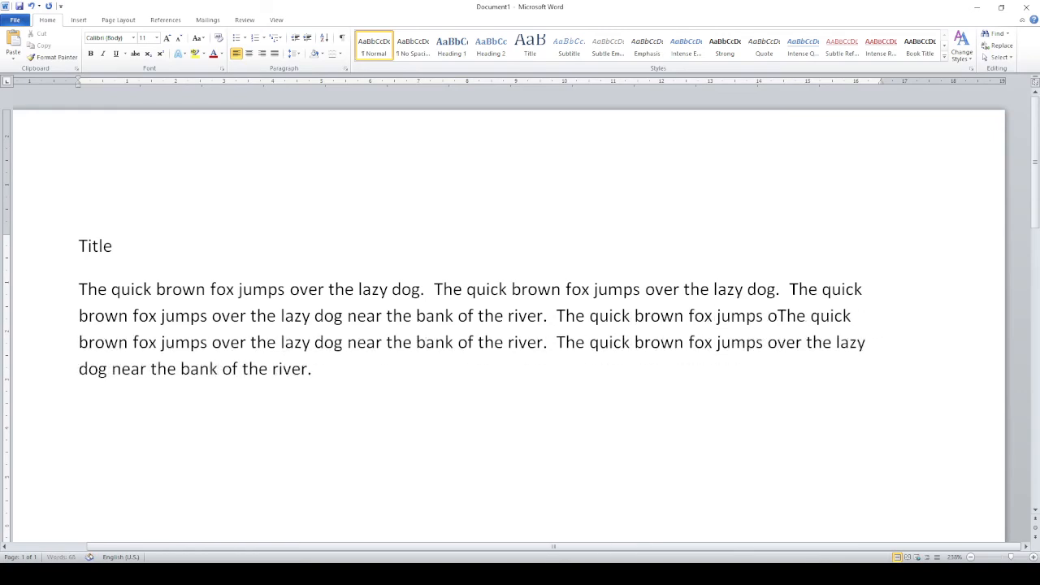
text( the lazy do)
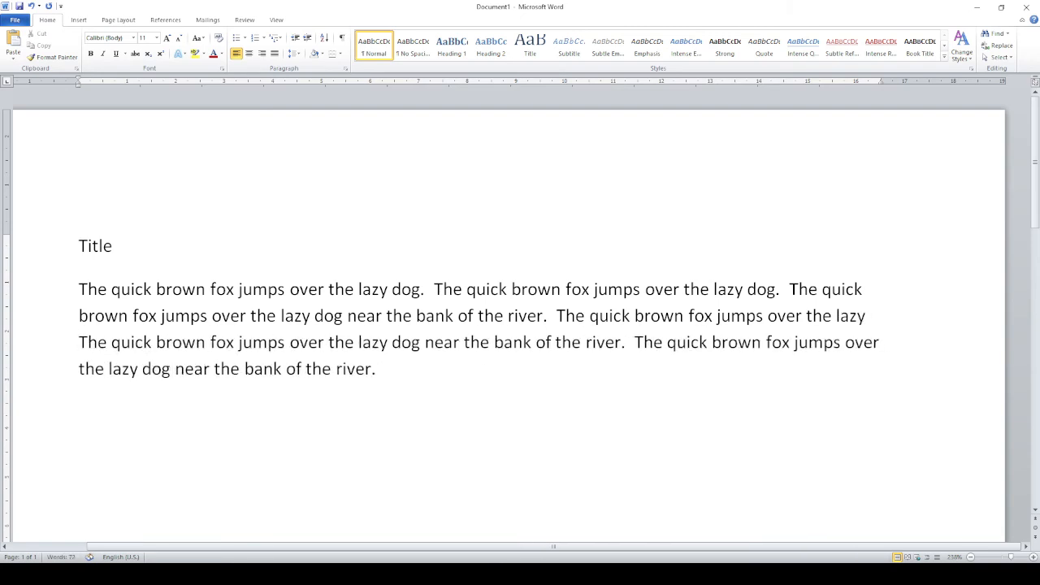
text(g near the bank Th)
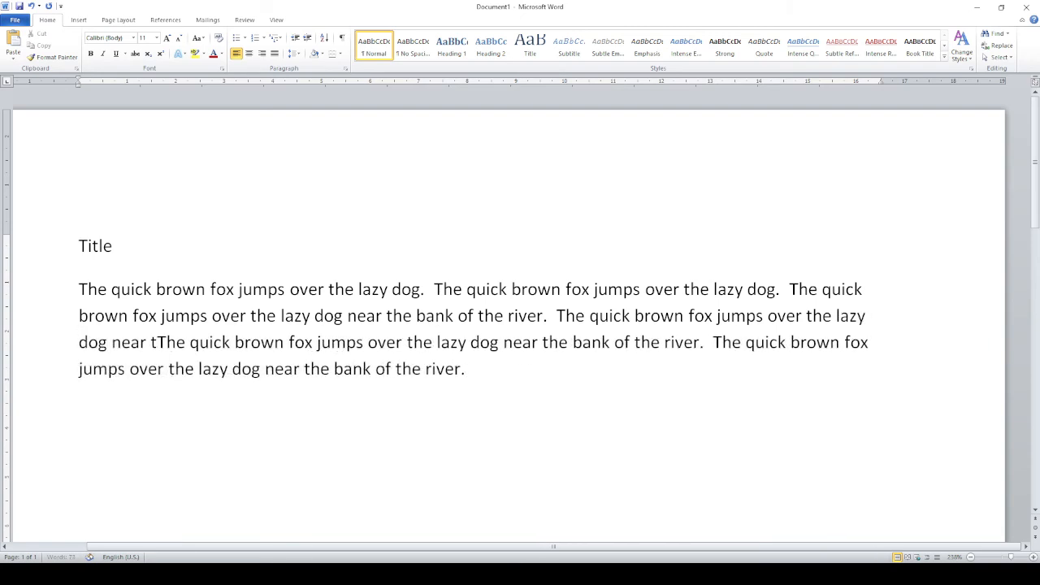
text(e)
key(BackSpace)
key(BackSpace)
text(he bank )
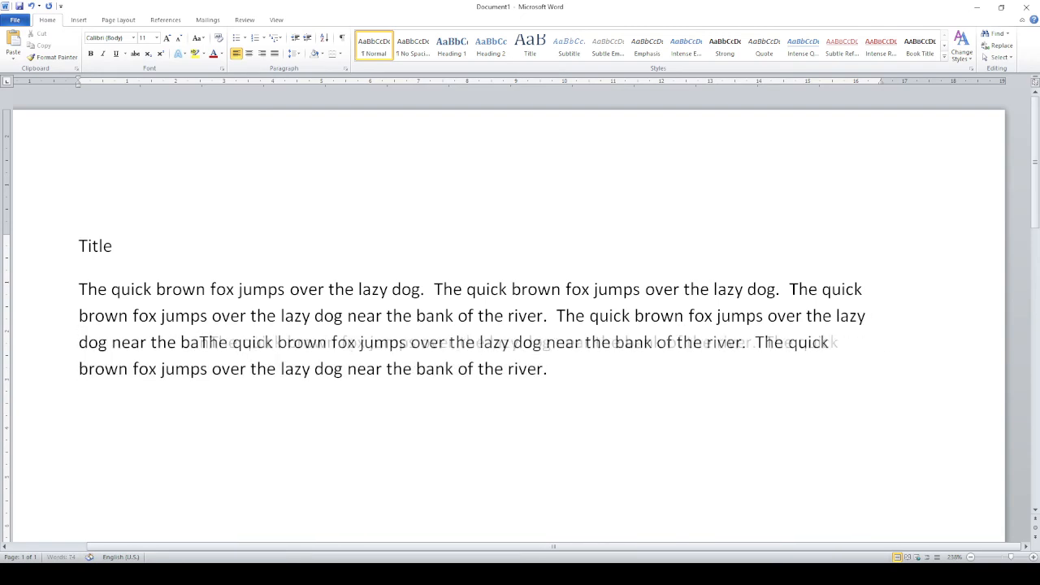
text(of the rive)
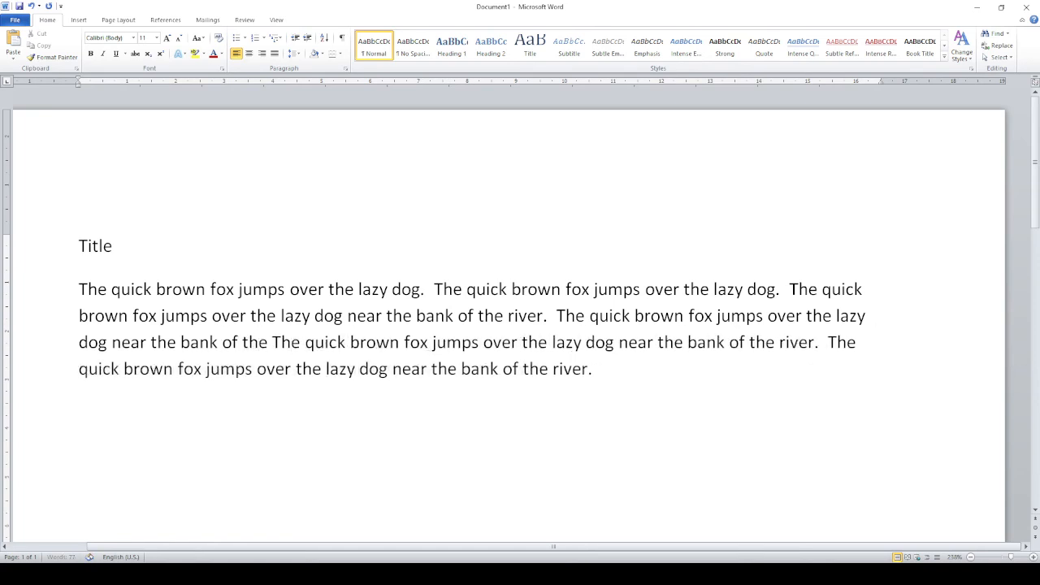
text(r.)
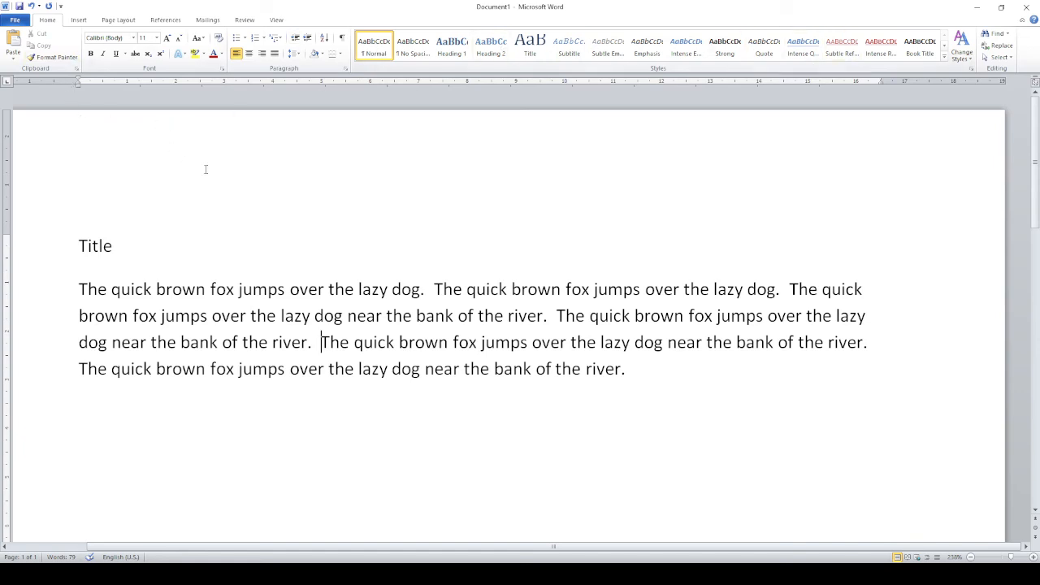
Step: Save the document in MyDocuments as a Word Document named manuscript and close Word
click(15, 21)
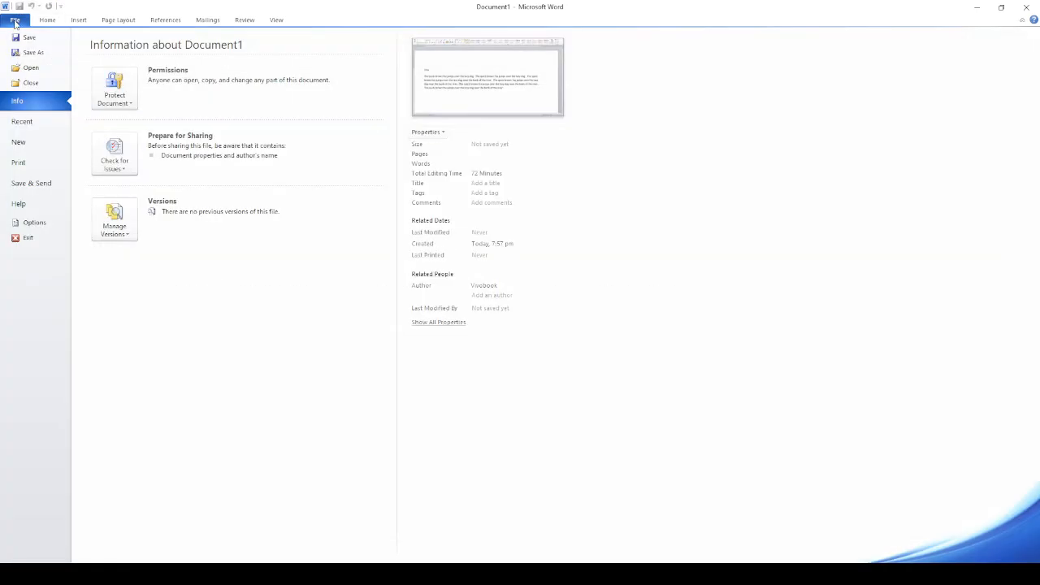
key(Escape)
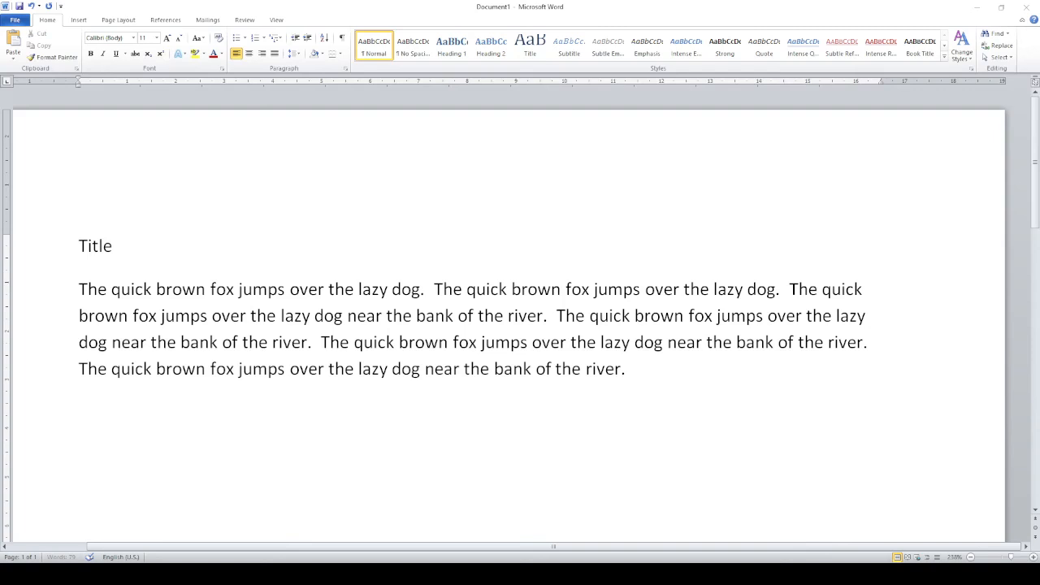
key(ctrl+s)
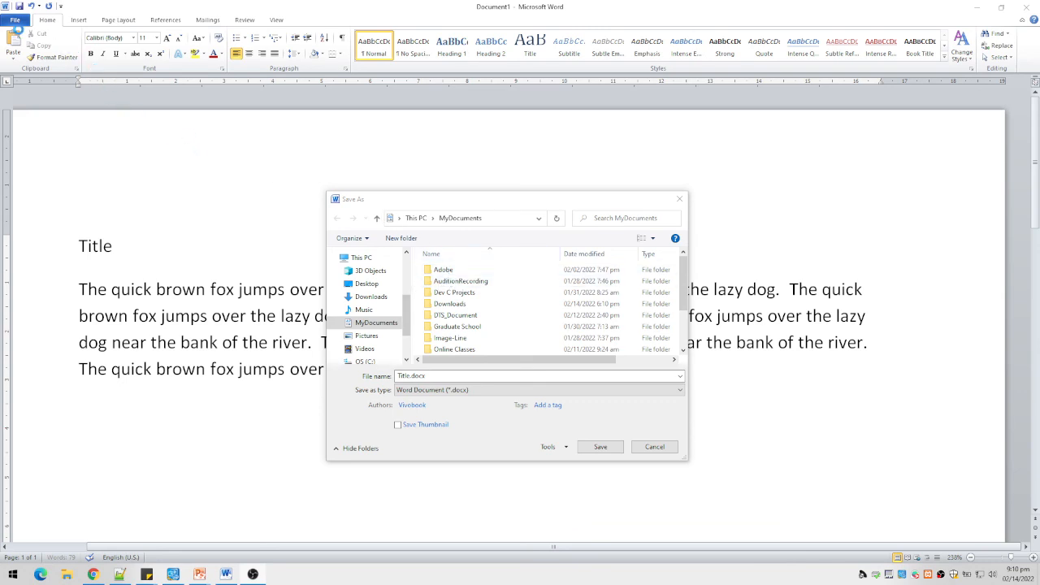
drag(419, 204, 405, 187)
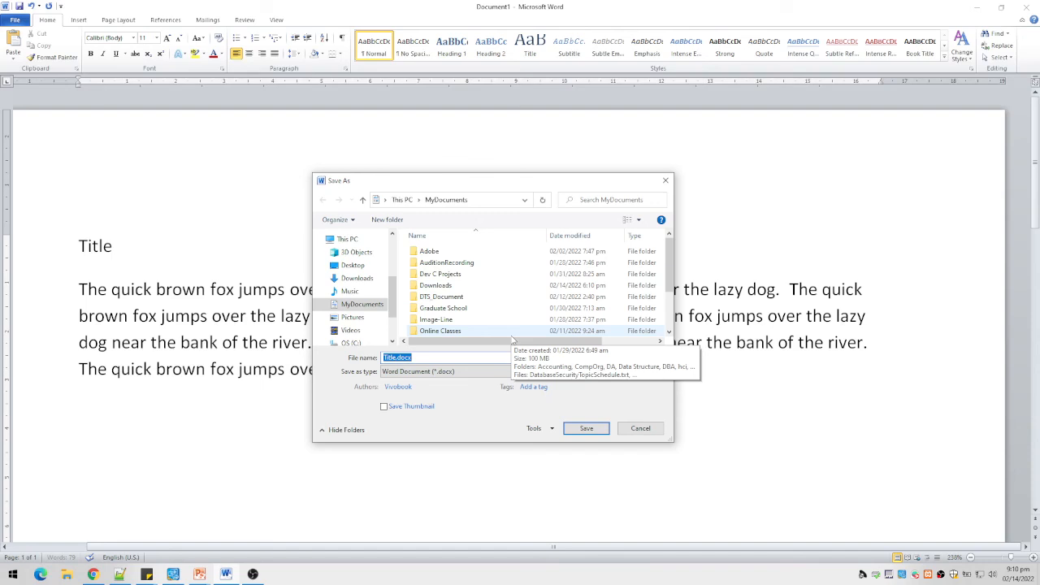
text(man)
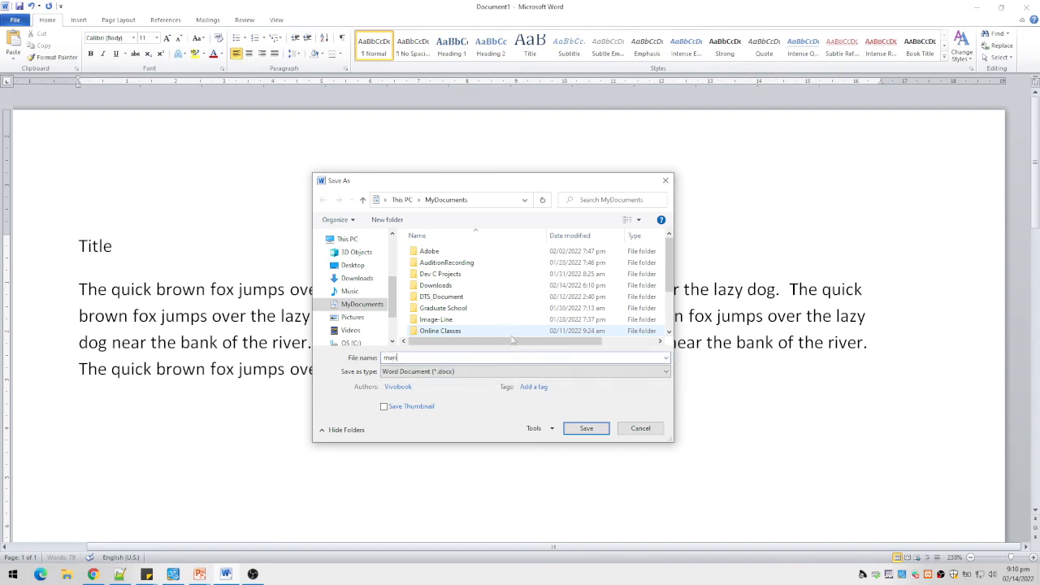
text(uscript)
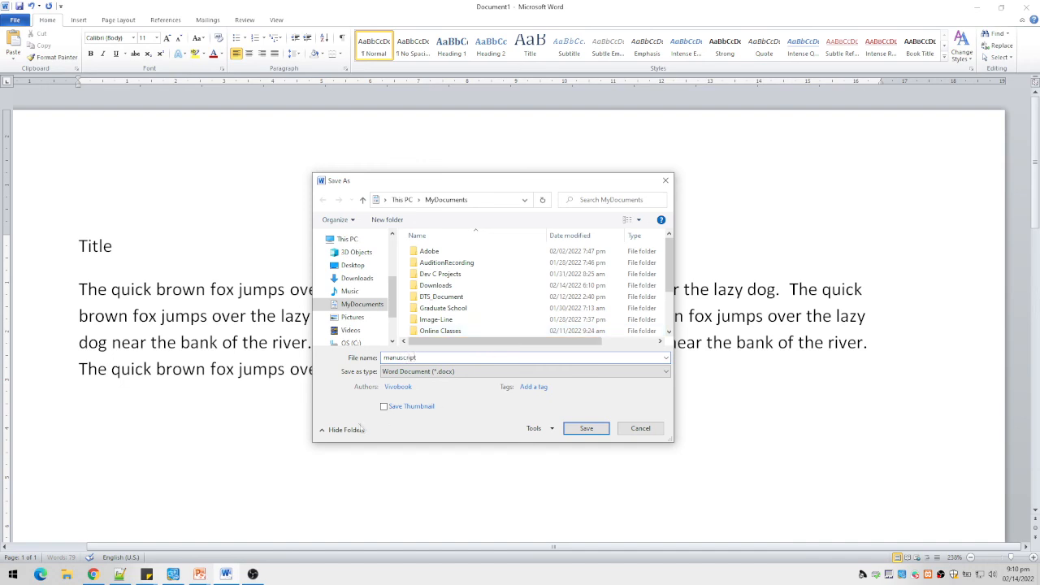
click(587, 429)
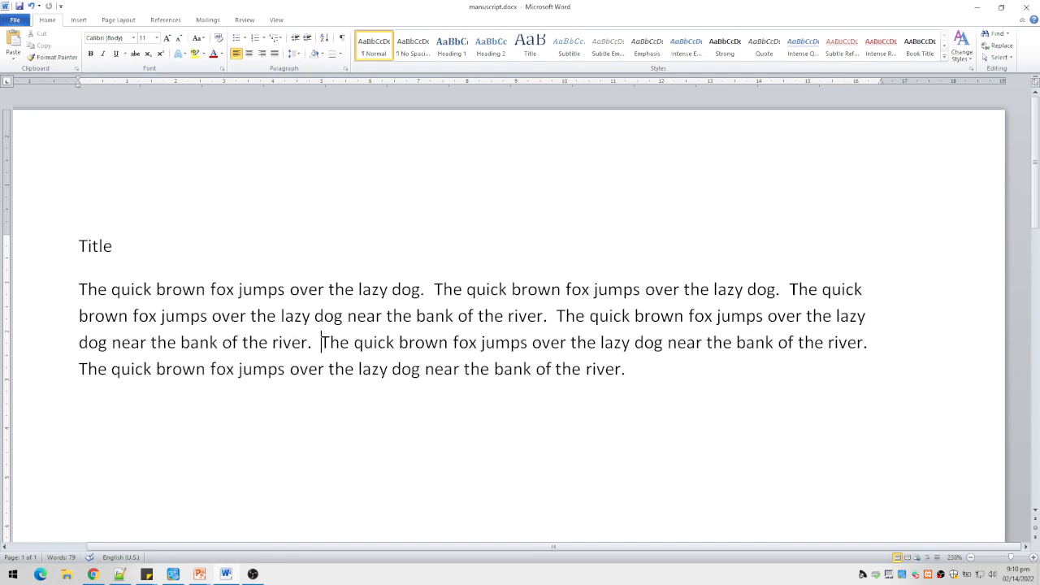
click(1023, 17)
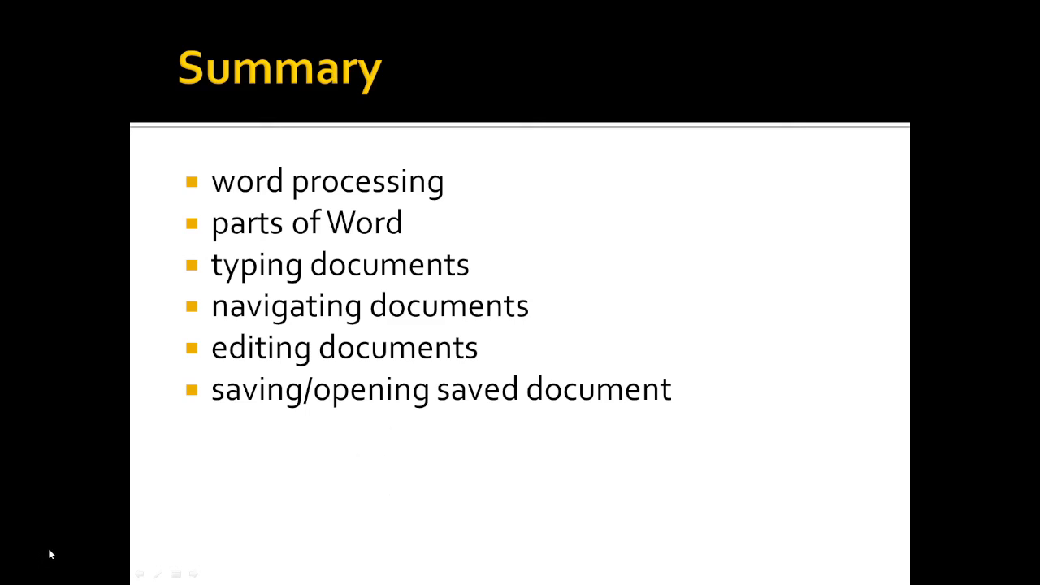
Step: Search the computer for "word", launch Microsoft Word 2010 and cancel its activation wizard
key(super)
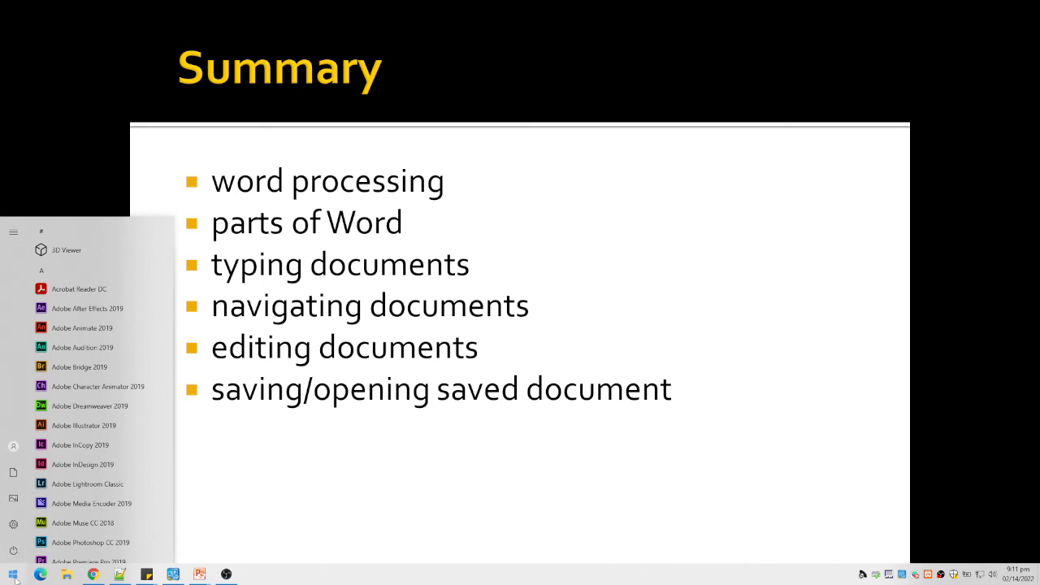
text(word)
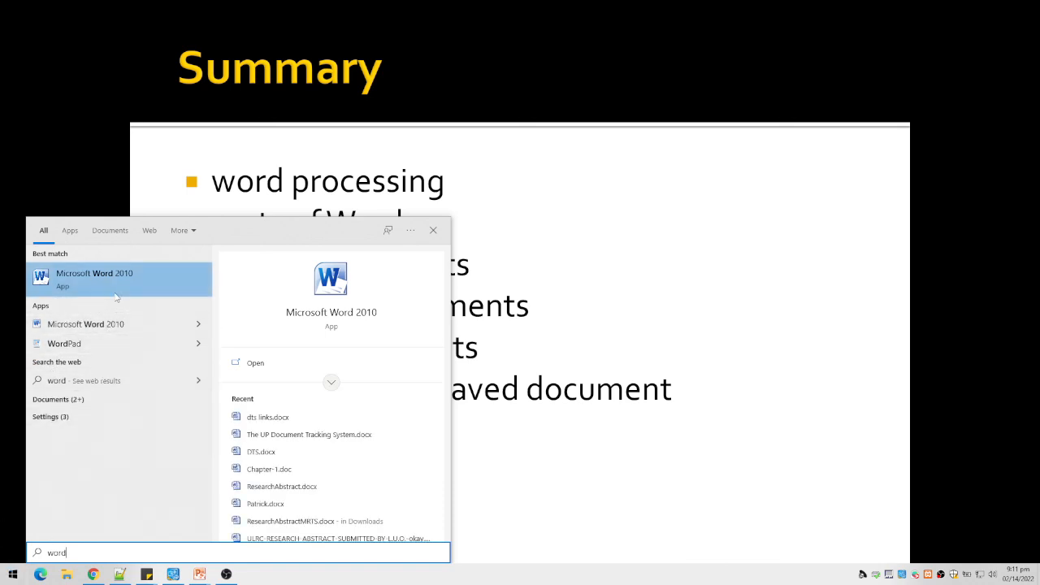
click(121, 286)
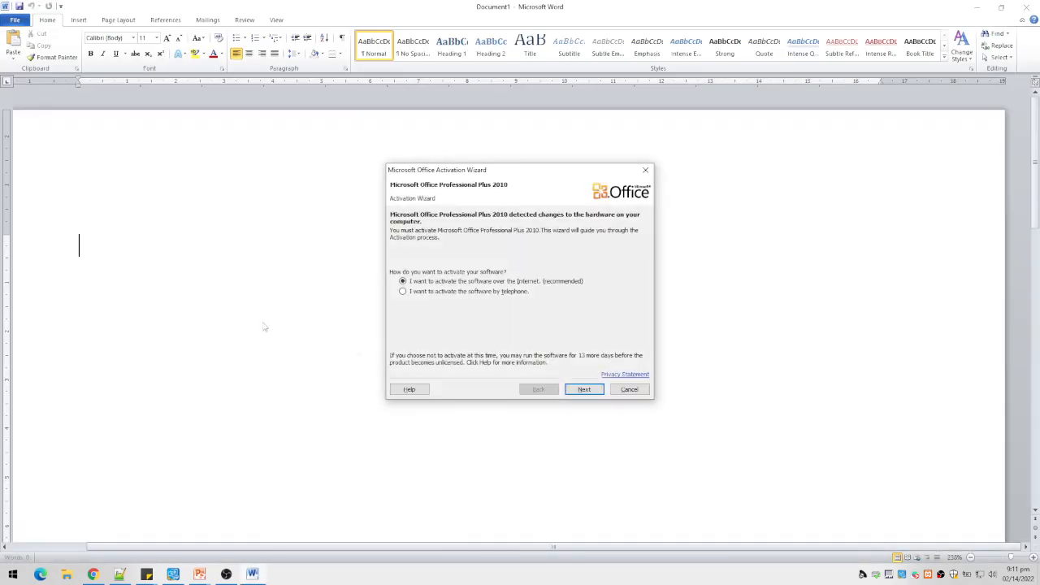
click(629, 390)
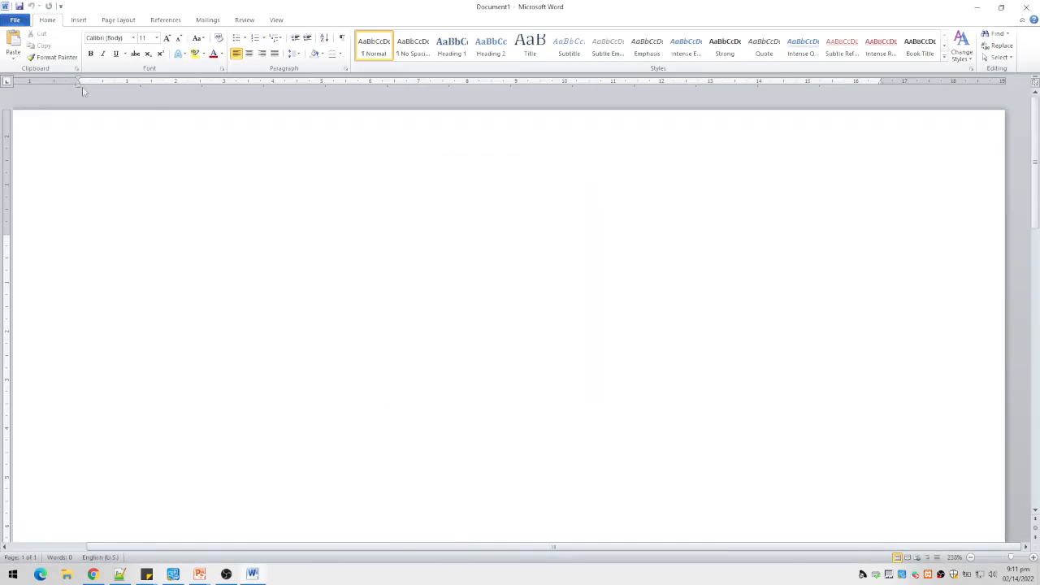
Step: Open the saved file manuscript.docx from the MyDocuments folder
click(16, 19)
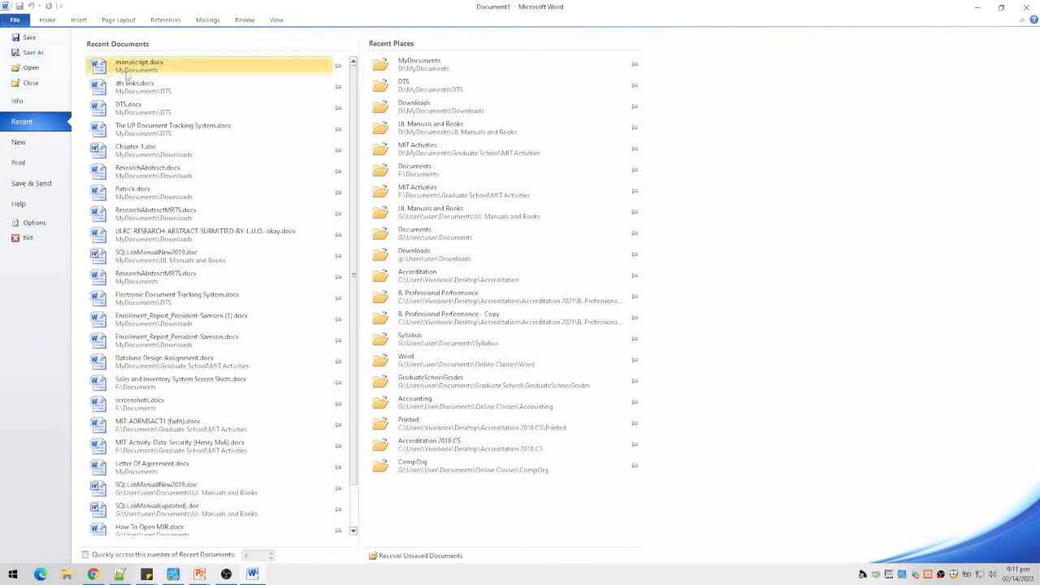
click(37, 69)
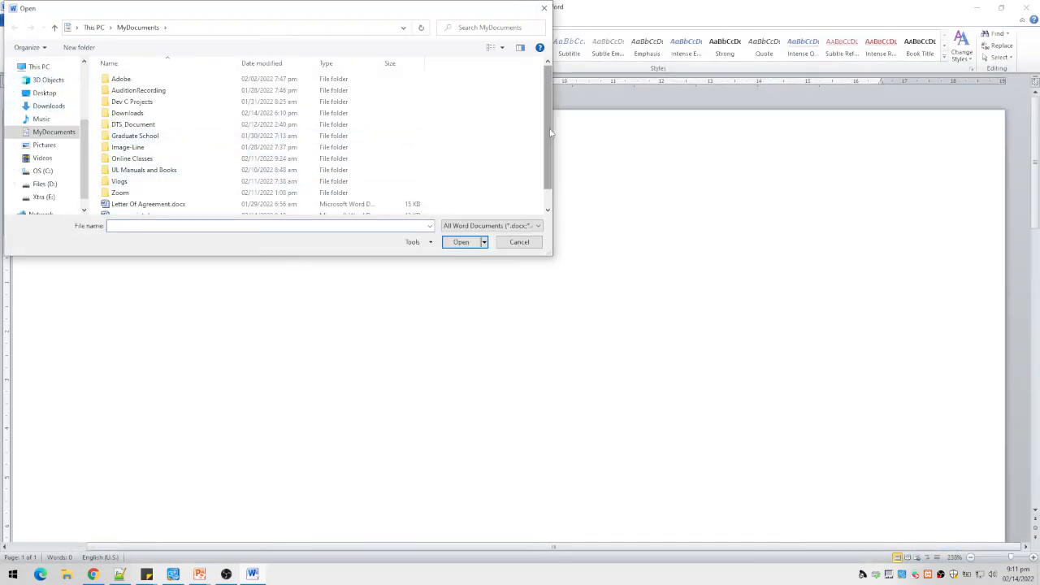
scroll(204, 196, down, 1)
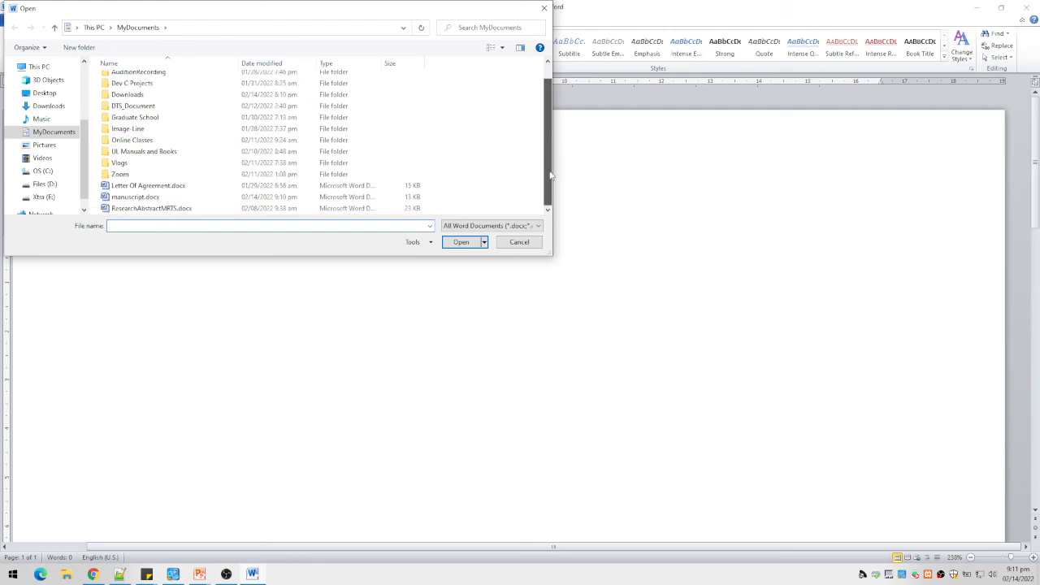
click(144, 200)
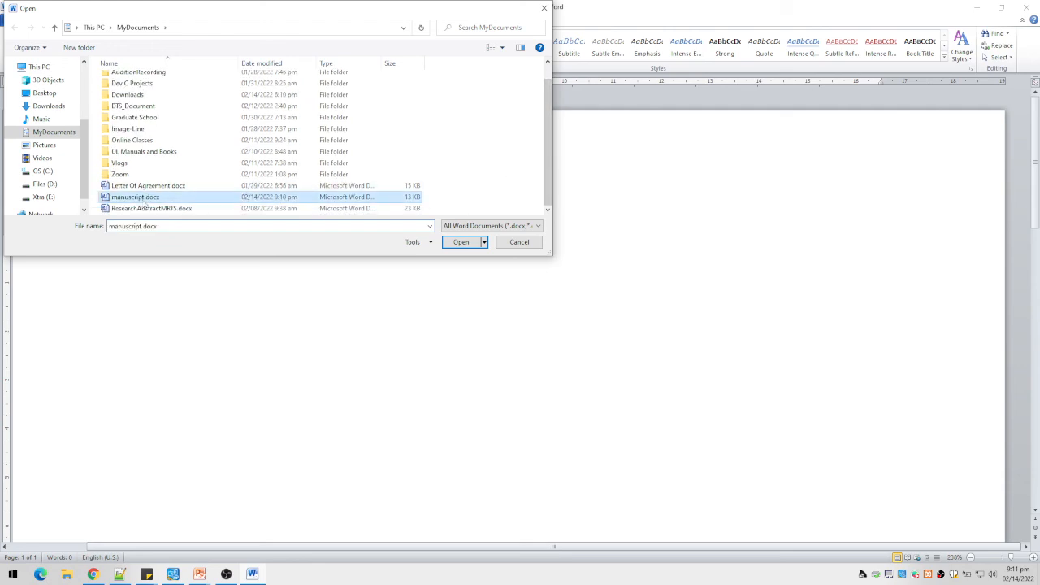
click(461, 242)
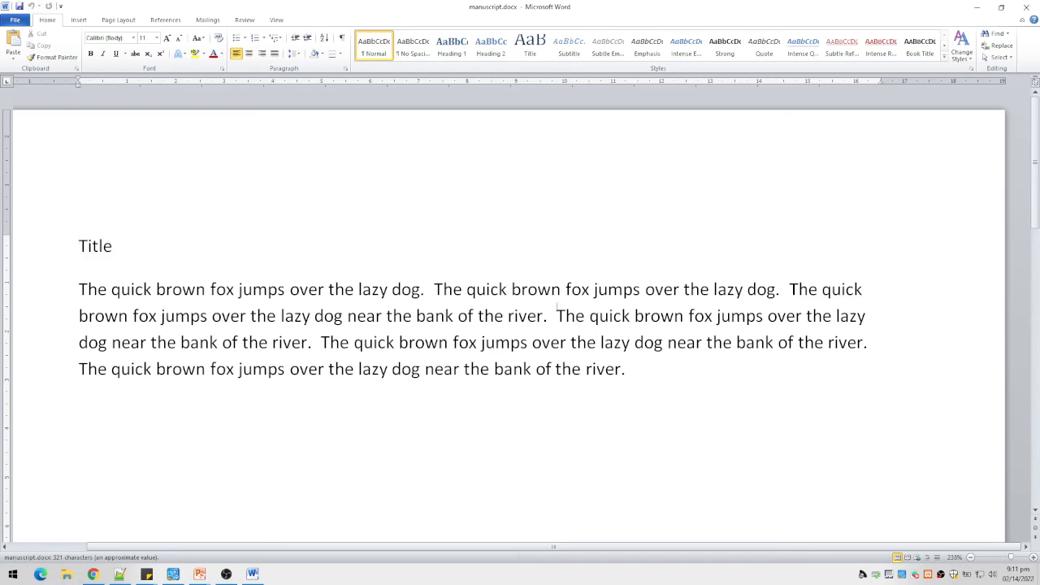